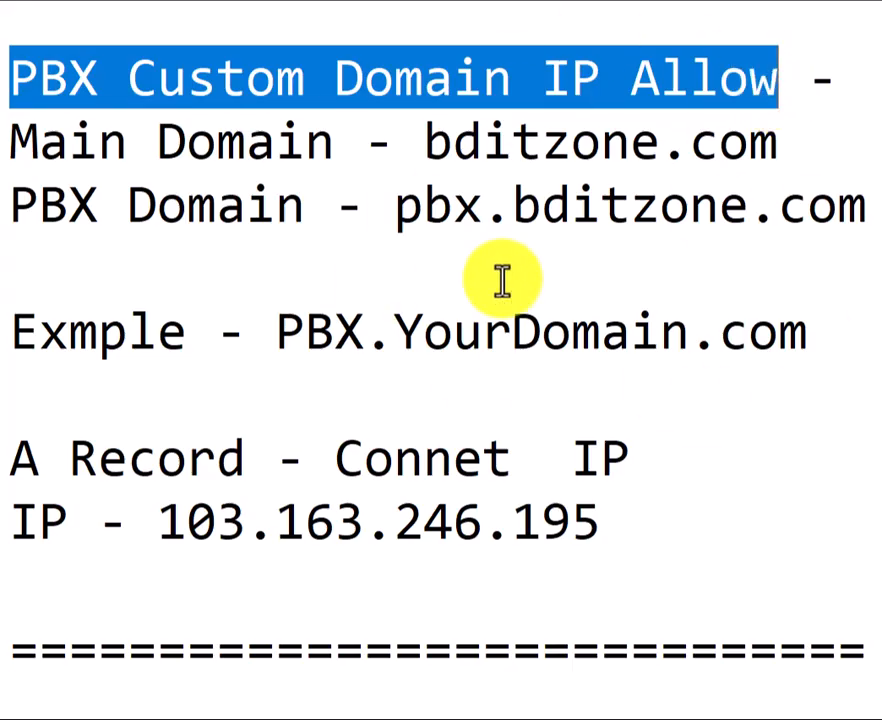
Examine the notes on the PBX custom domain: main domain, PBX domain, PBX.YourDomain.com example, A record and IP address.
left_click(18, 145)
left_click_drag(18, 145, 339, 148)
left_click_drag(424, 145, 784, 142)
left_click_drag(14, 205, 305, 205)
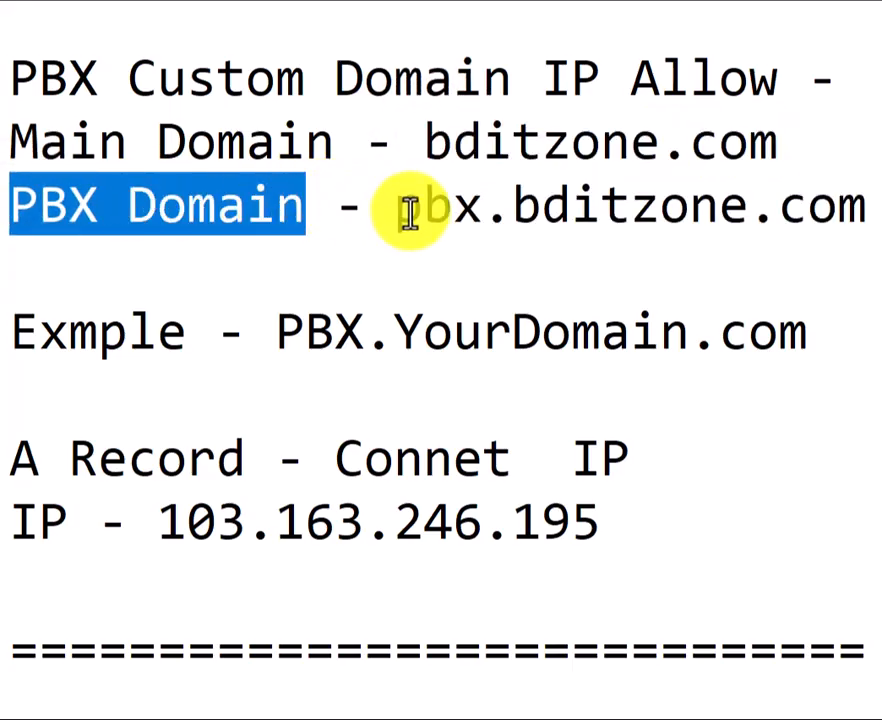
left_click_drag(401, 213, 862, 225)
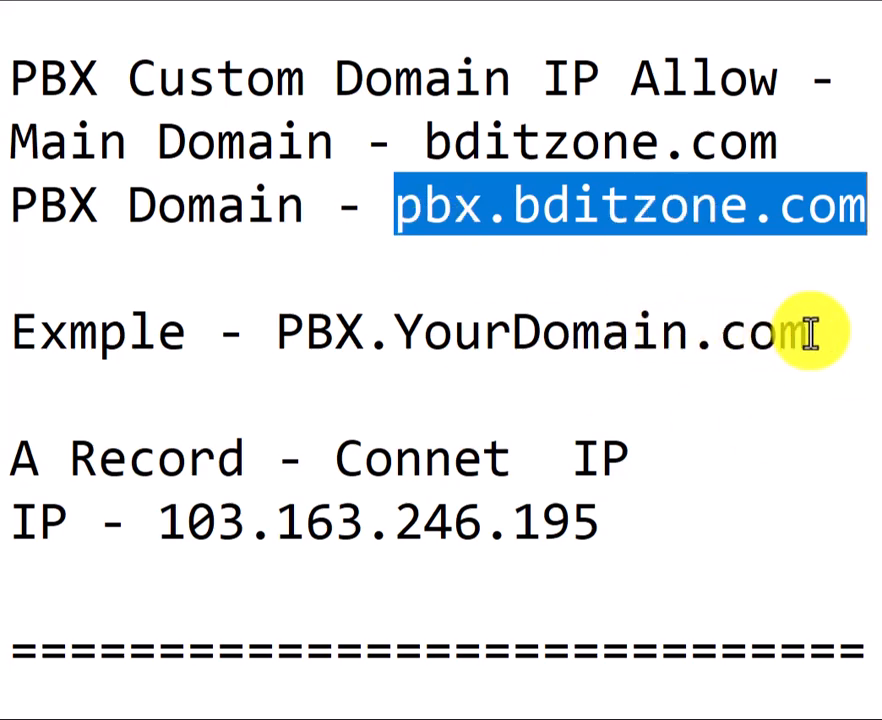
left_click_drag(14, 338, 780, 343)
left_click(760, 342)
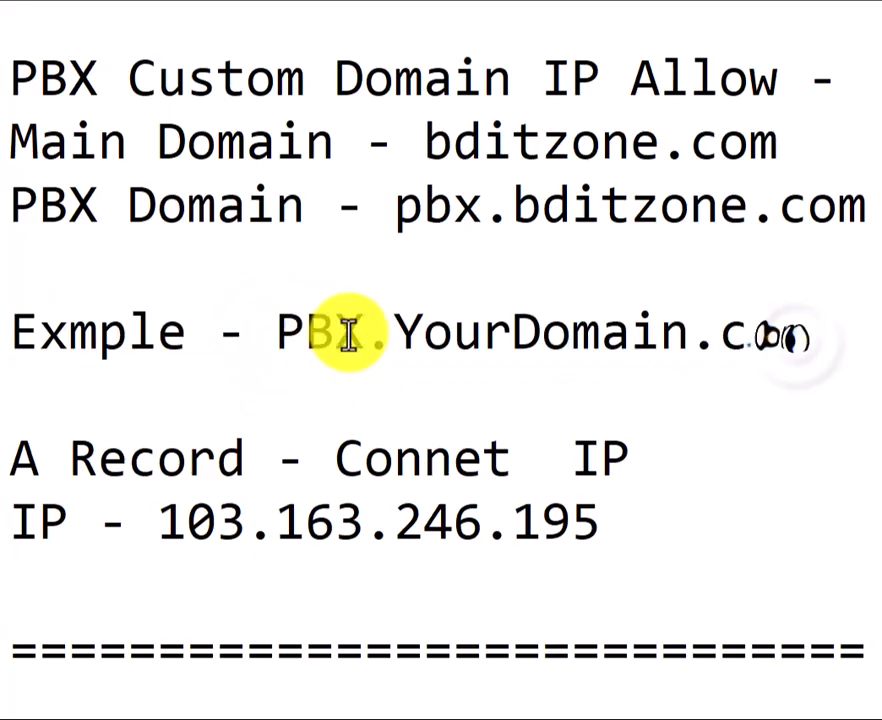
left_click_drag(352, 336, 285, 335)
left_click_drag(393, 336, 690, 338)
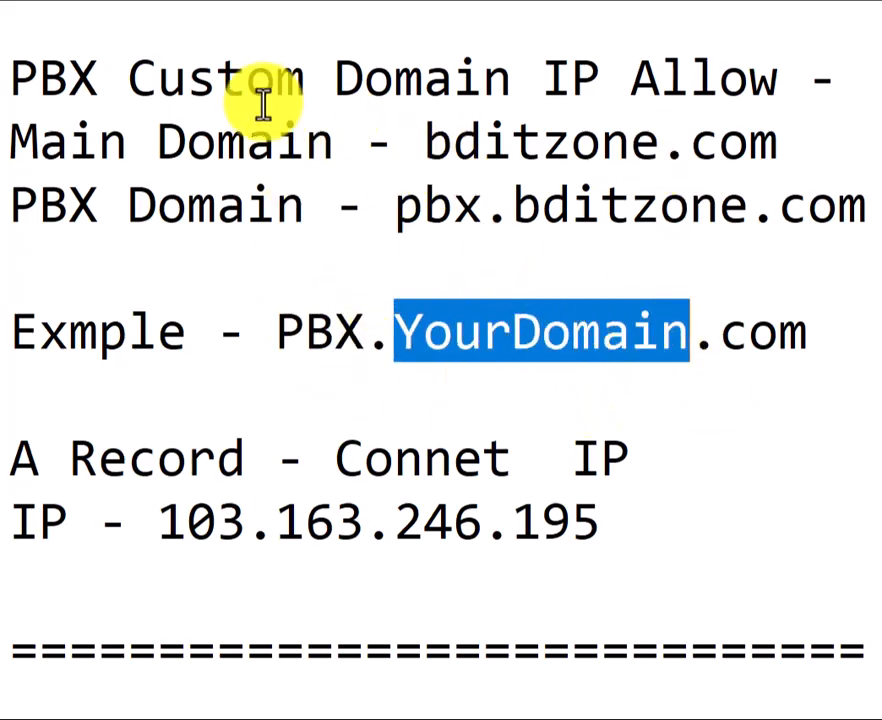
left_click_drag(128, 80, 583, 78)
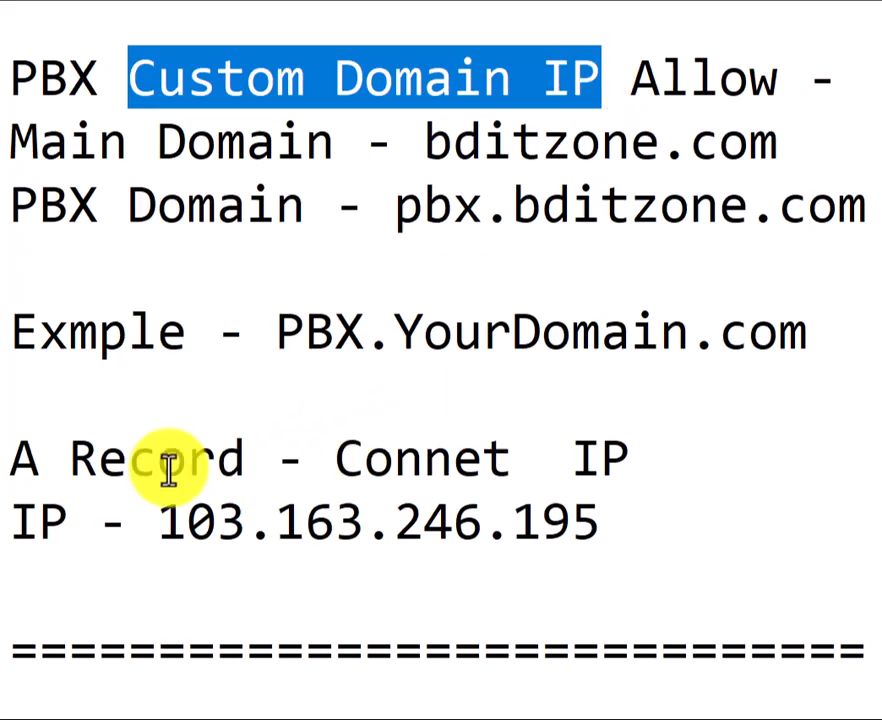
left_click_drag(14, 460, 622, 457)
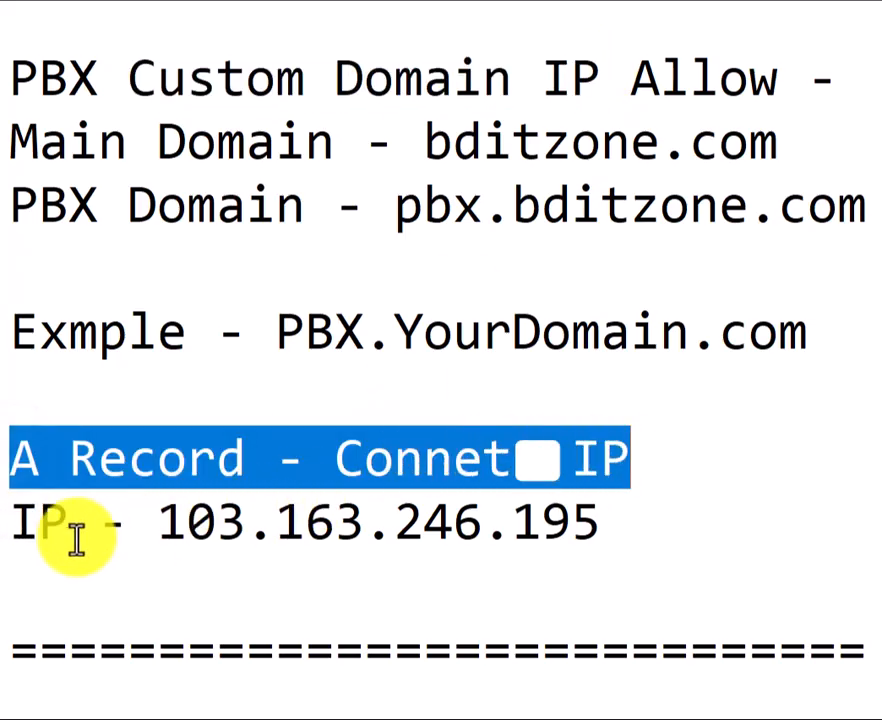
mouse_move(167, 526)
left_mouse_down()
mouse_move(545, 500)
mouse_move(630, 508)
mouse_move(595, 518)
mouse_move(160, 528)
left_mouse_up()
left_click_drag(428, 146, 780, 142)
left_click_drag(398, 212, 868, 206)
left_click_drag(14, 82, 745, 95)
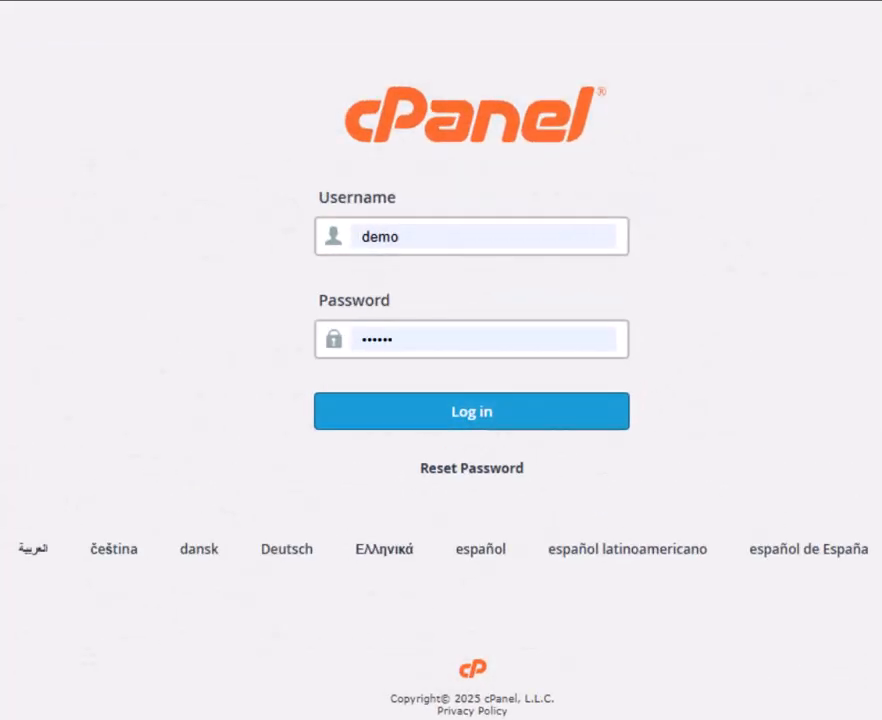
Log in to the cPanel demo account with the prefilled credentials and open the Zone Editor.
left_click(361, 236)
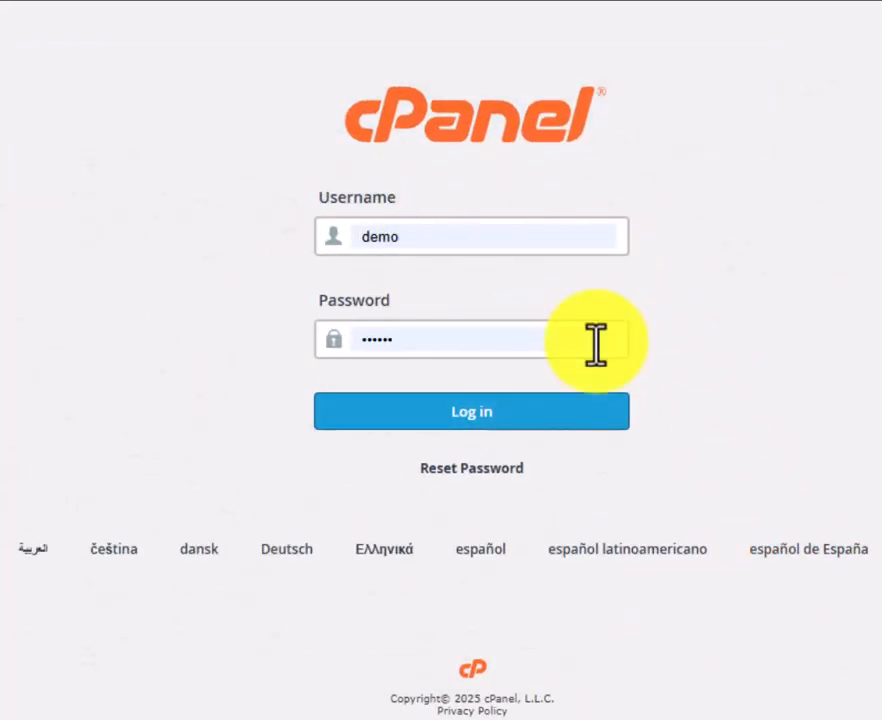
left_click(537, 428)
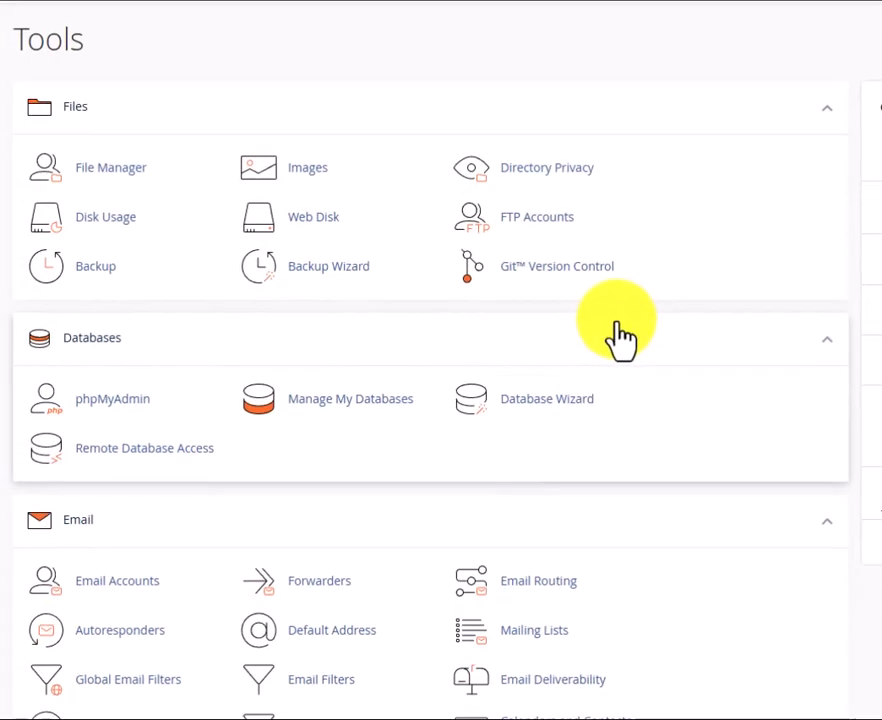
scroll(684, 327, "down", 3)
left_click(720, 178)
scroll(725, 190, "down", 3)
scroll(79, 271, "up", 6)
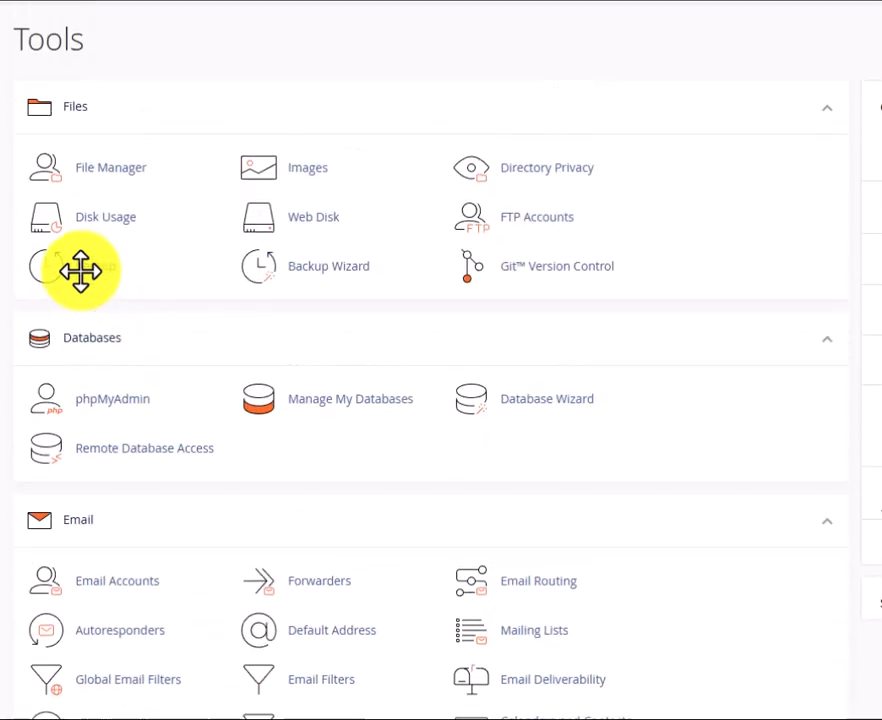
scroll(128, 377, "down", 6)
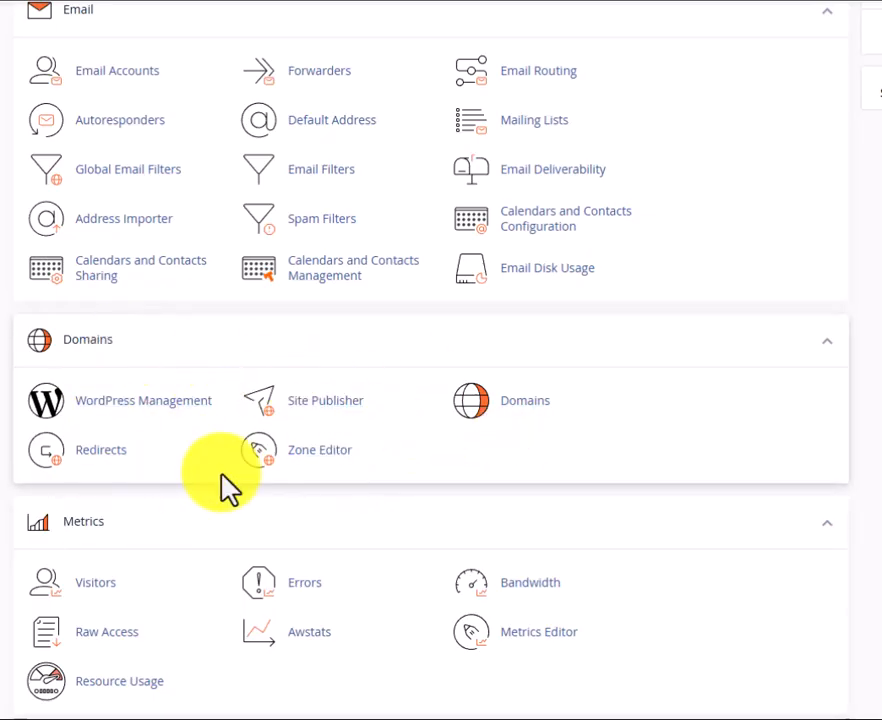
left_click(320, 455)
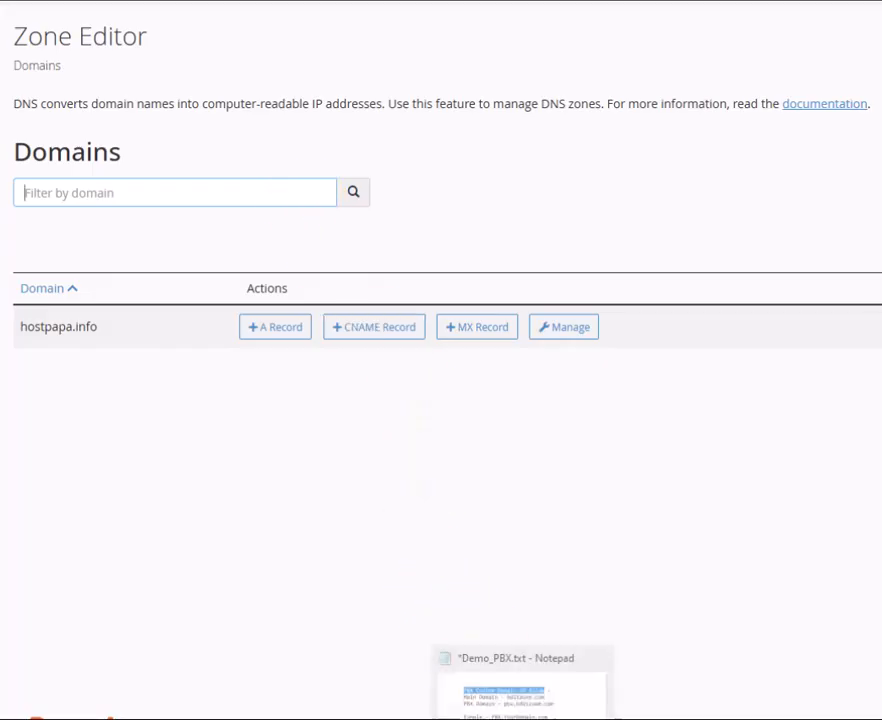
Switch to the Demo_PBX.txt notes in Notepad, copy the IP address 103.163.246.195 and return to the Zone Editor.
left_click(522, 717)
left_click(143, 432)
left_click_drag(22, 455, 160, 518)
left_click(603, 523)
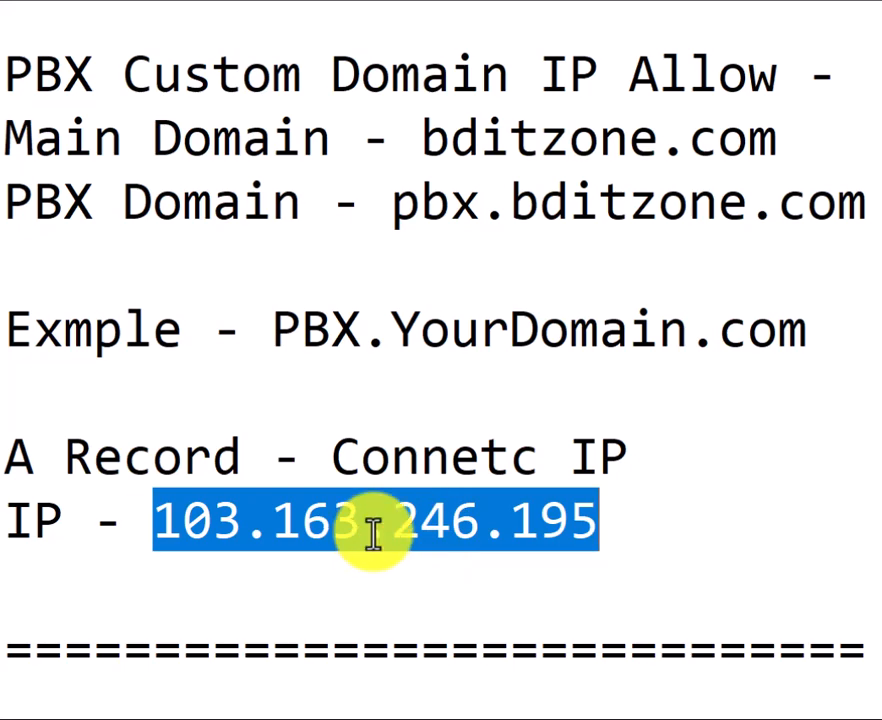
mouse_move(75, 716)
left_click(76, 690)
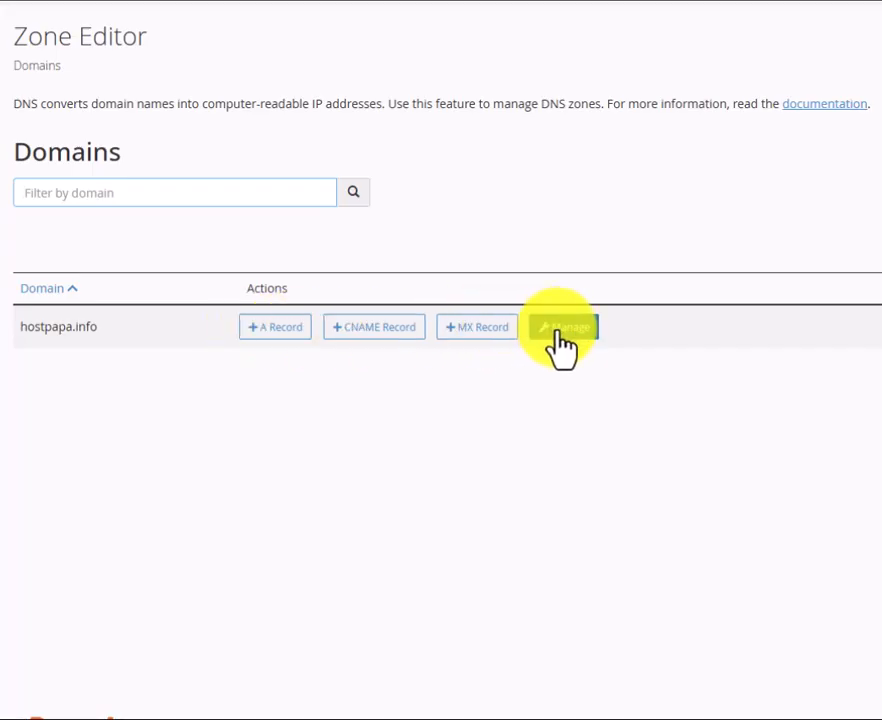
Fill in a new A record for hostpapa.info with the name pbx.hostpapa.info. and the address 103.163.246.195.
left_click(269, 338)
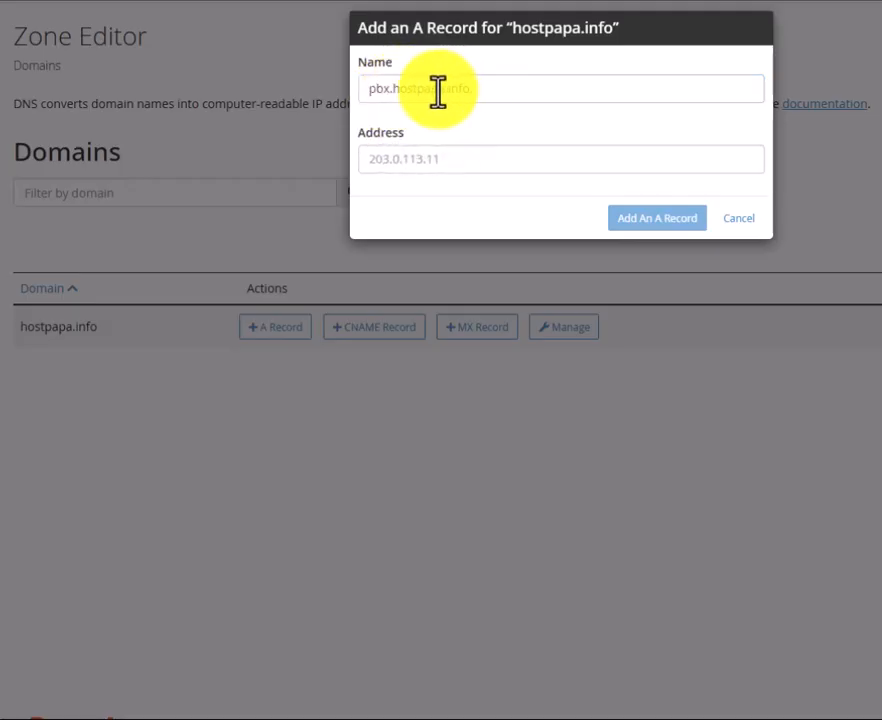
double_click(433, 88)
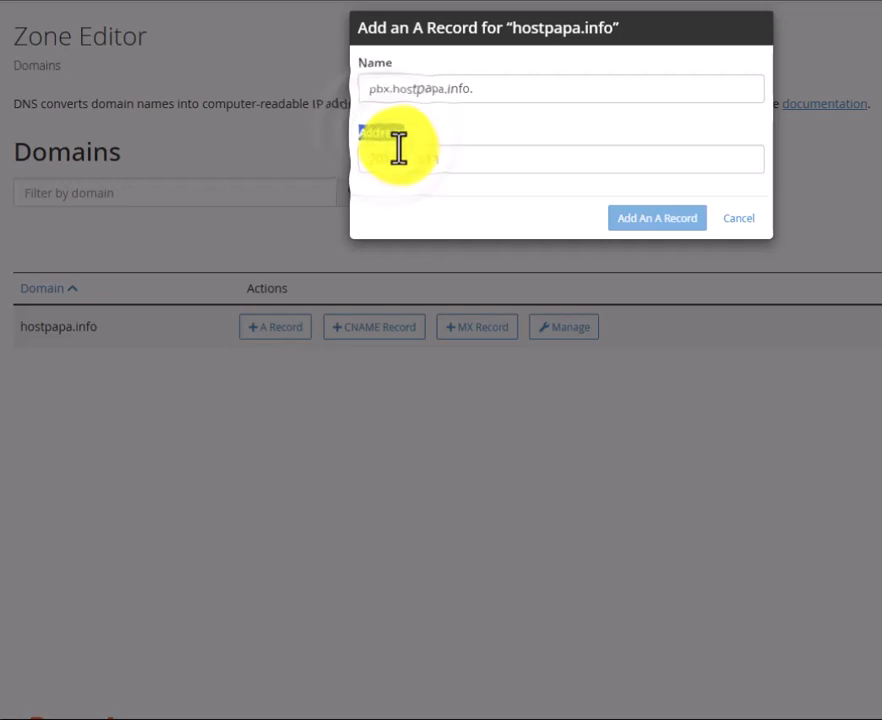
left_click(480, 135)
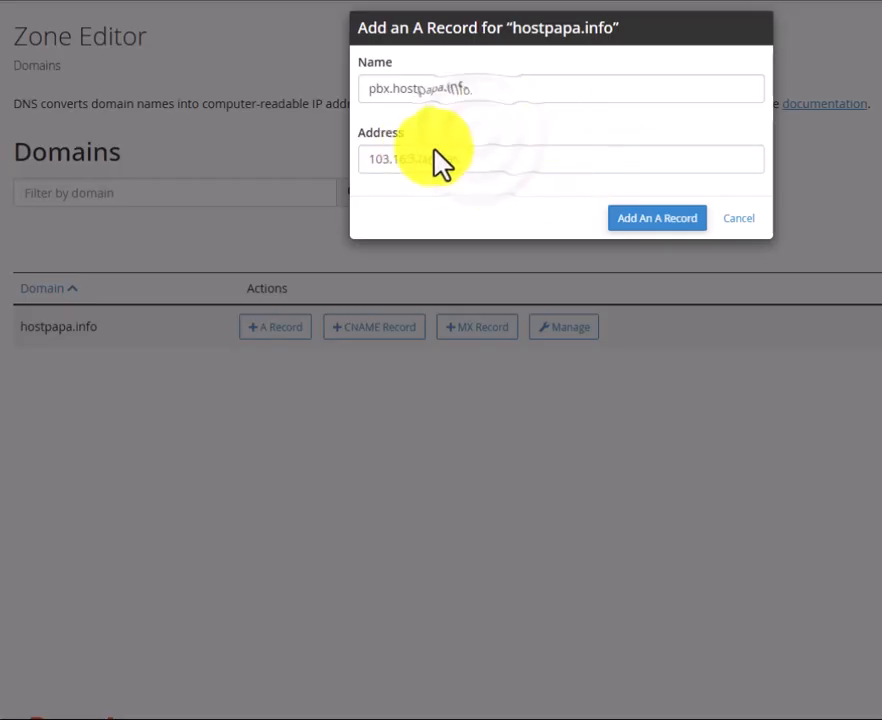
left_click(650, 220)
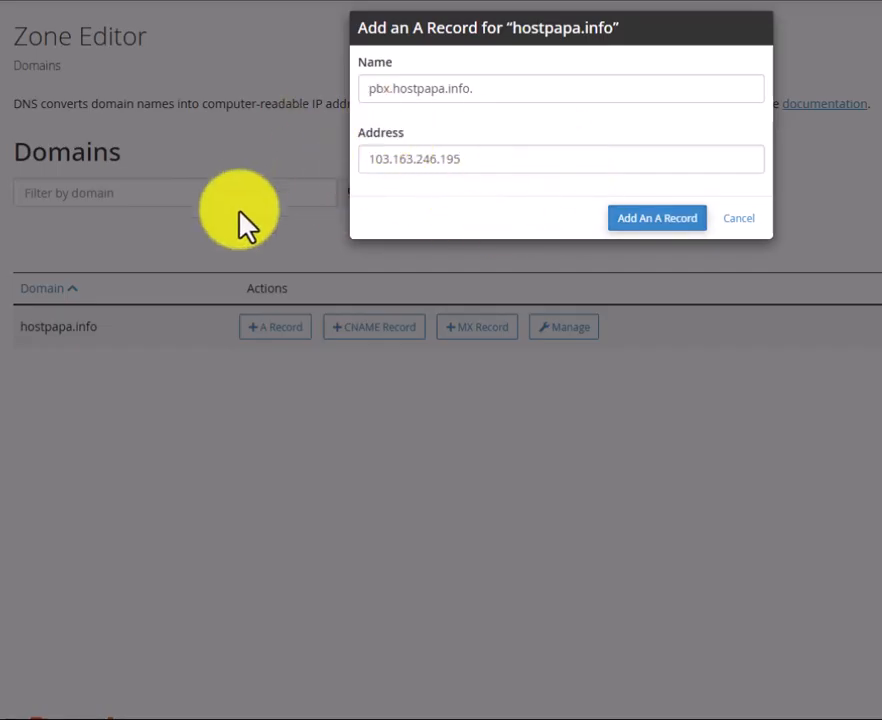
Check the A record's name and address against the PBX.YourDomain.com example in the notes and submit the record.
left_click_drag(471, 89, 358, 89)
left_click(472, 158)
left_click_drag(472, 158, 366, 159)
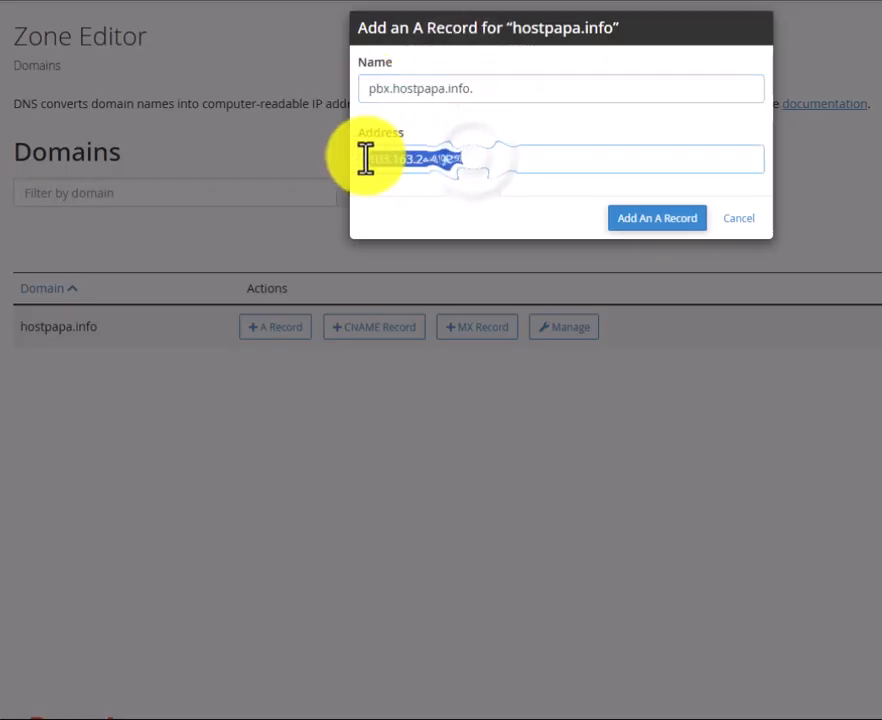
left_click(401, 158)
left_click(469, 95)
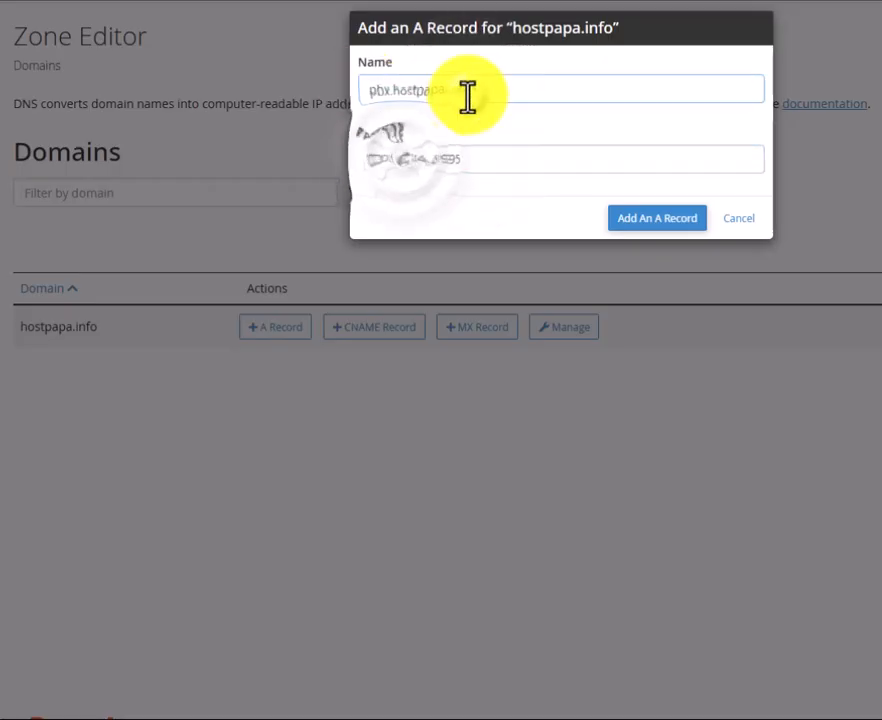
left_click_drag(467, 89, 364, 91)
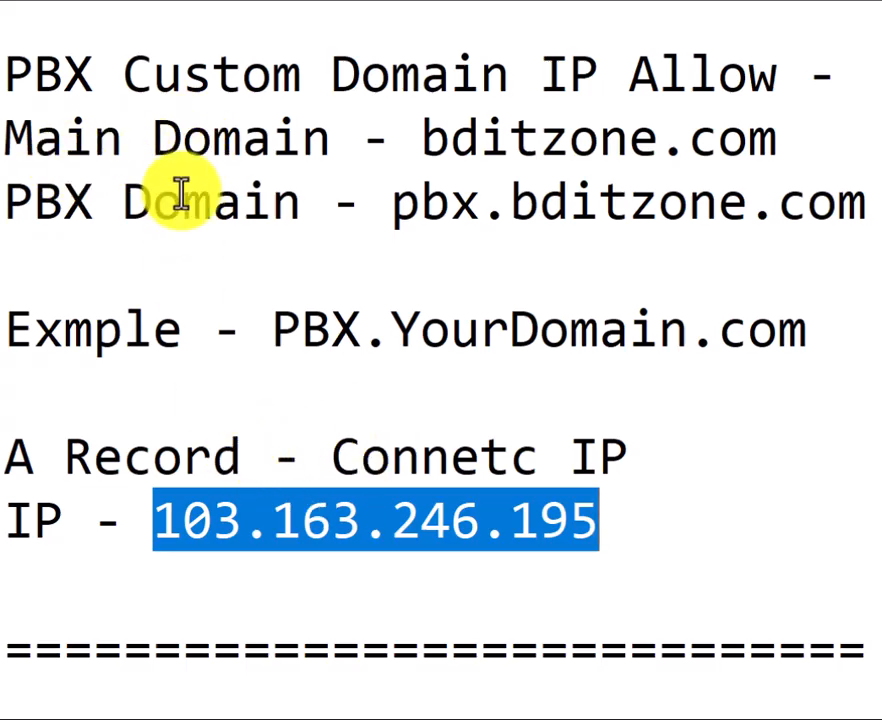
left_click_drag(272, 329, 803, 331)
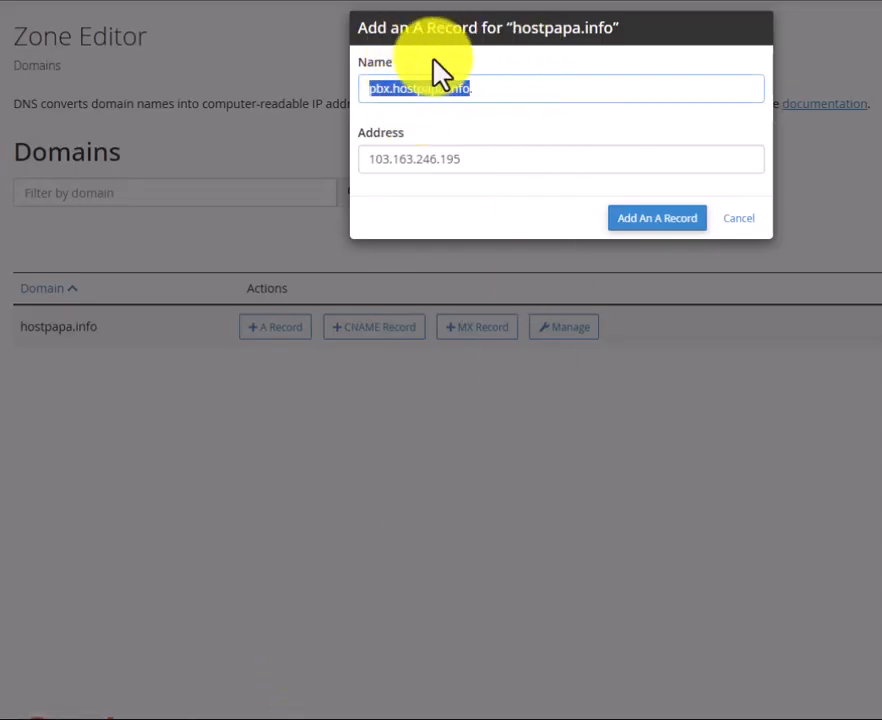
key("BackSpace")
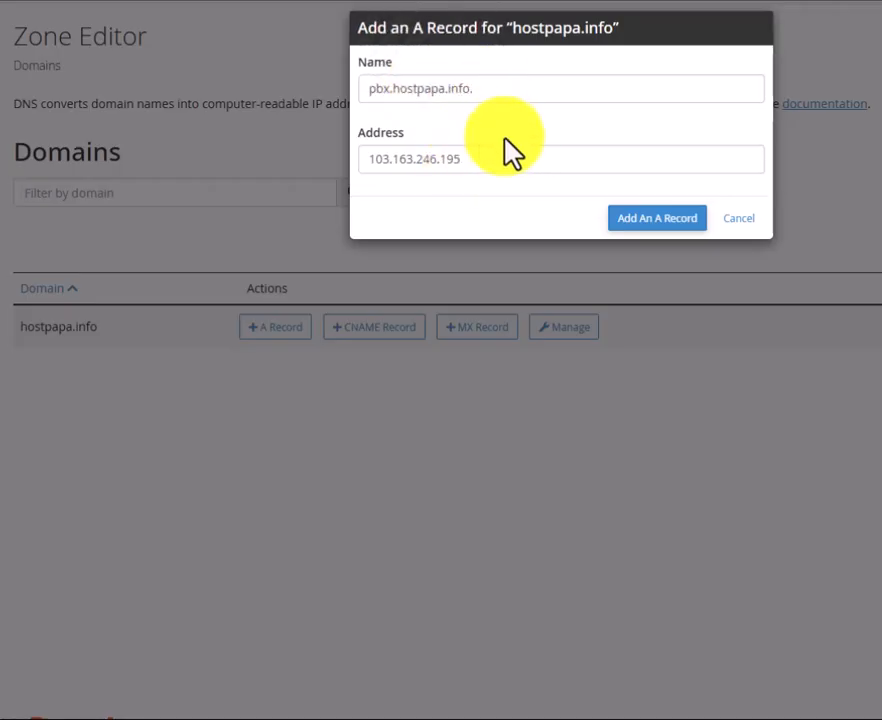
left_click(662, 222)
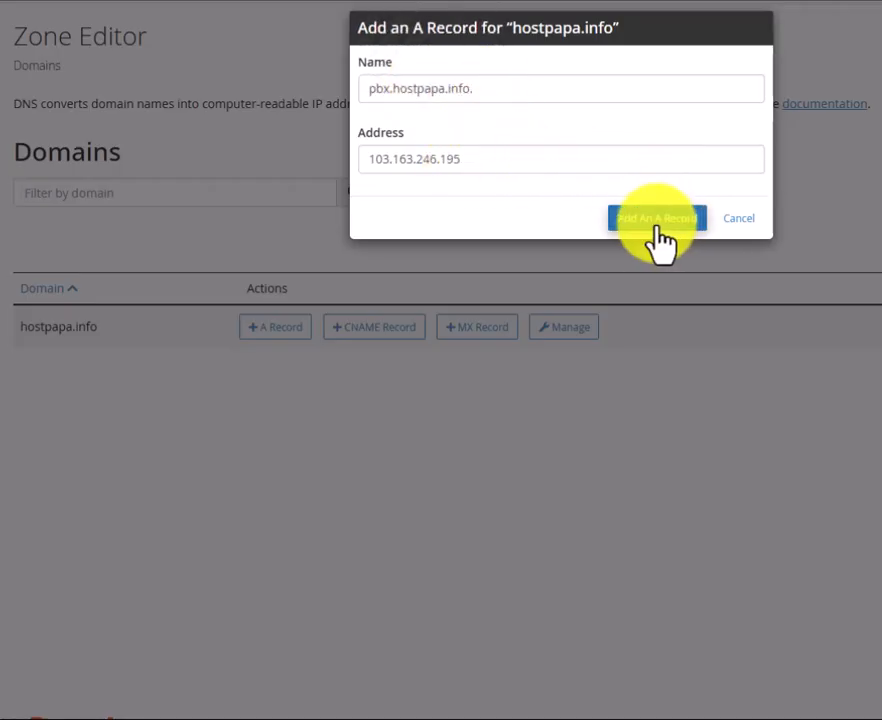